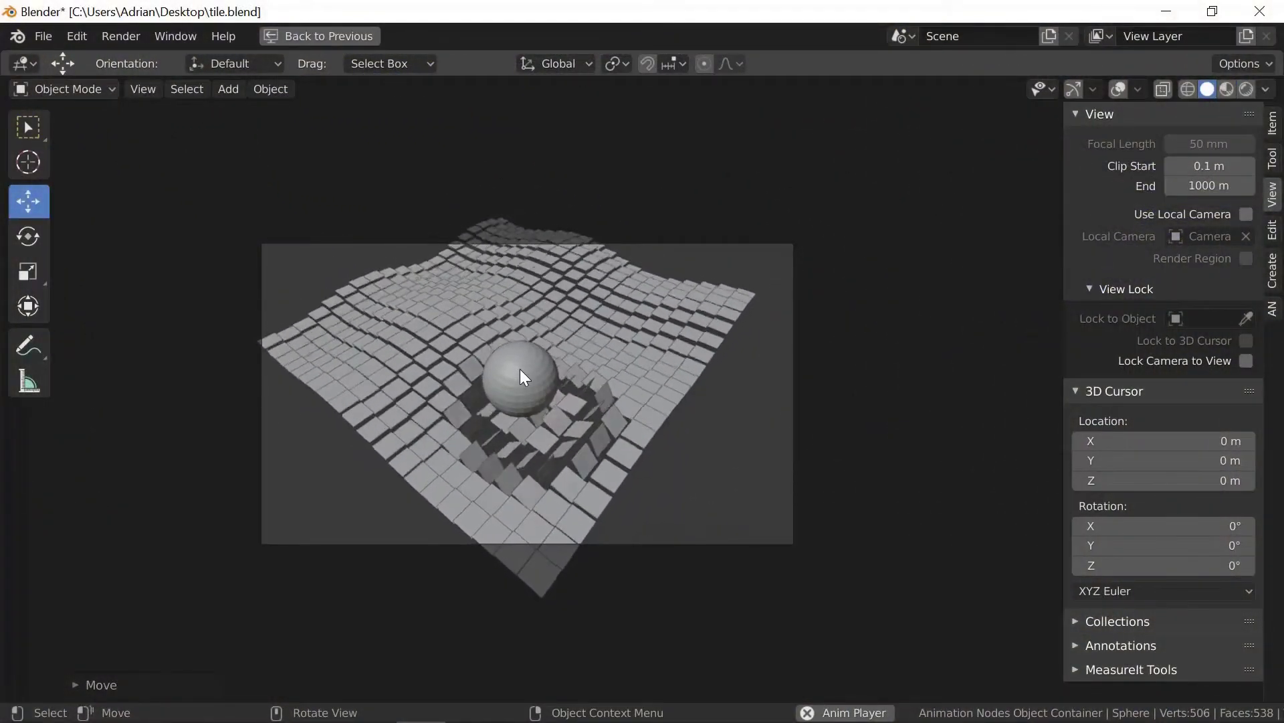
Step: Drag the sphere across the tile grid along the X, Z and Y axes so nearby tiles sink and tilt
key(g)
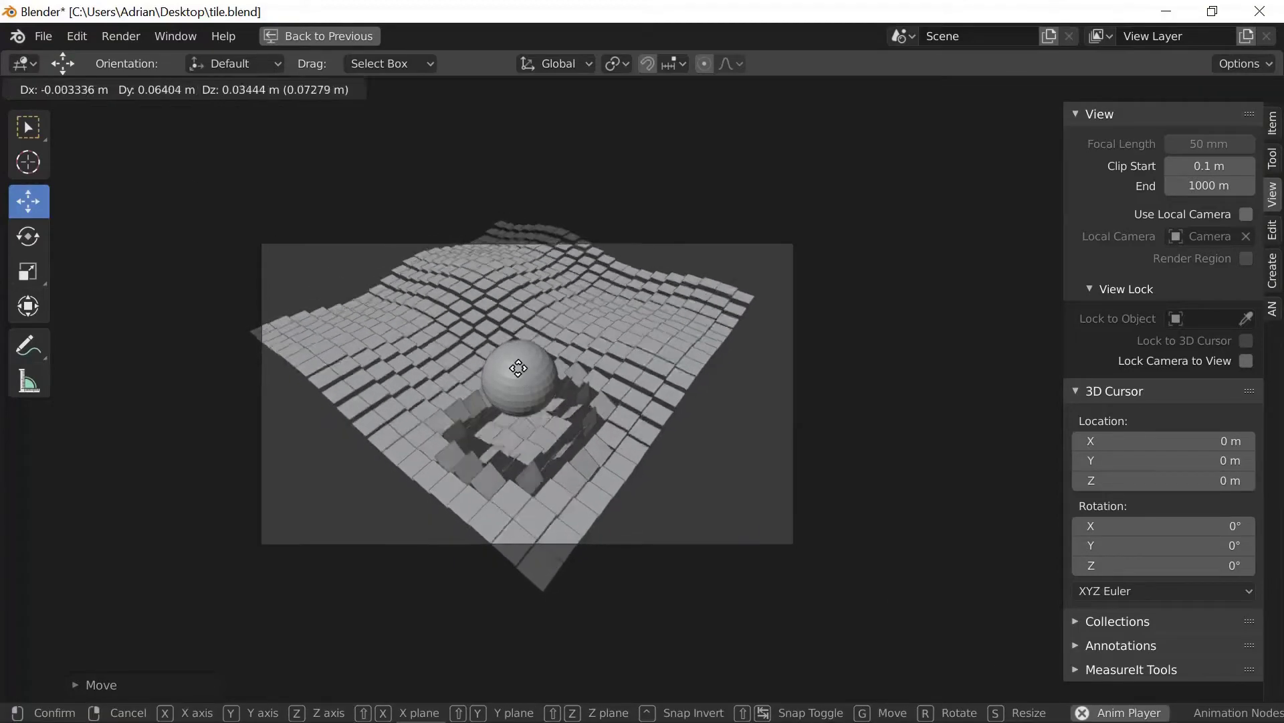
key(x)
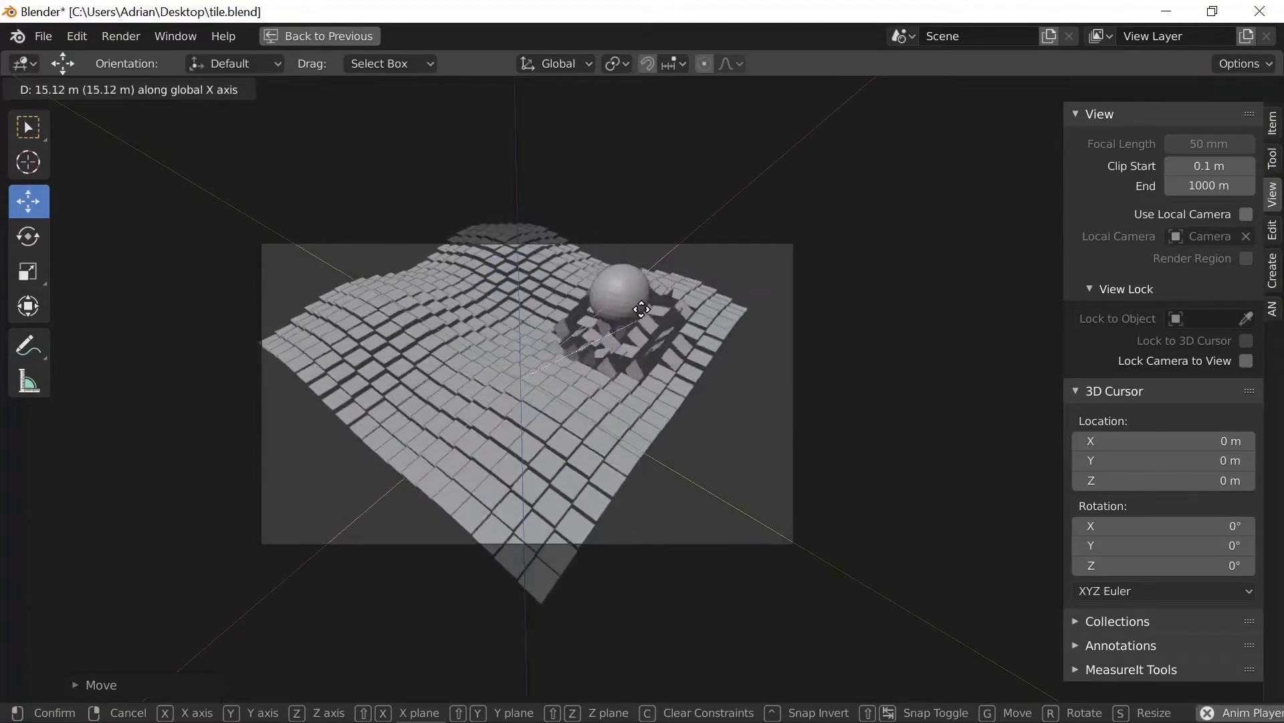
key(z)
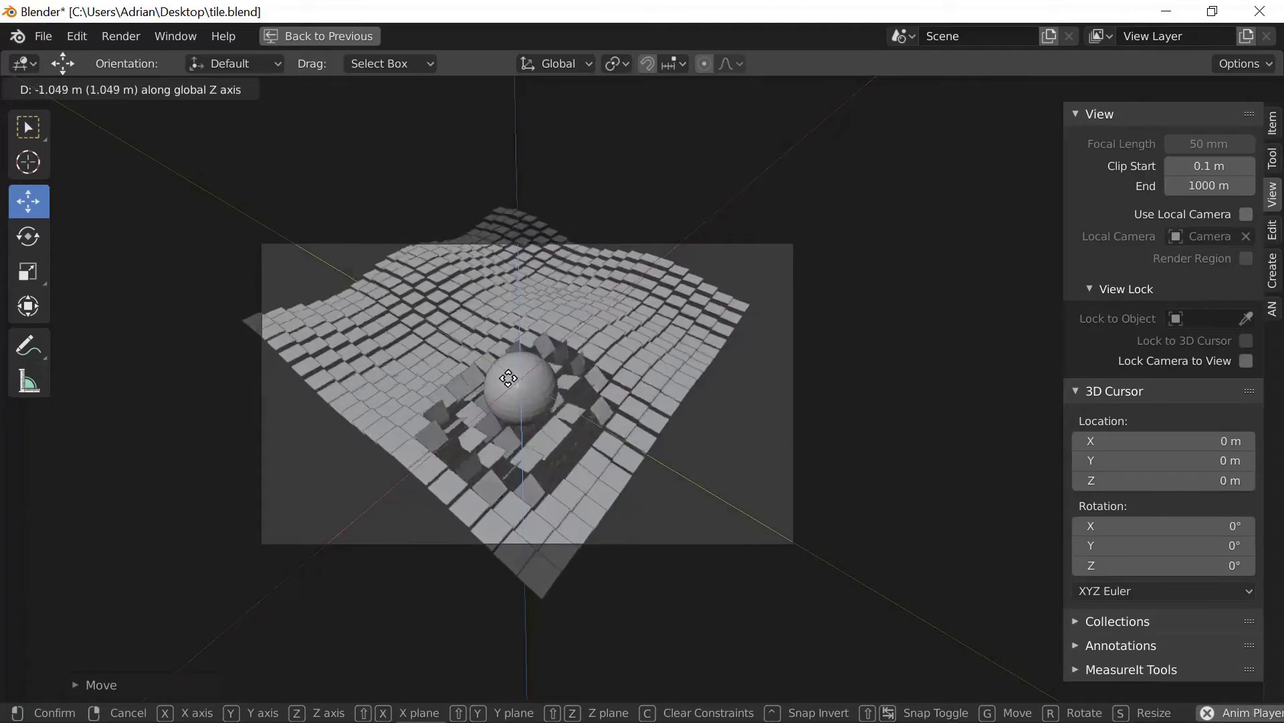
key(y)
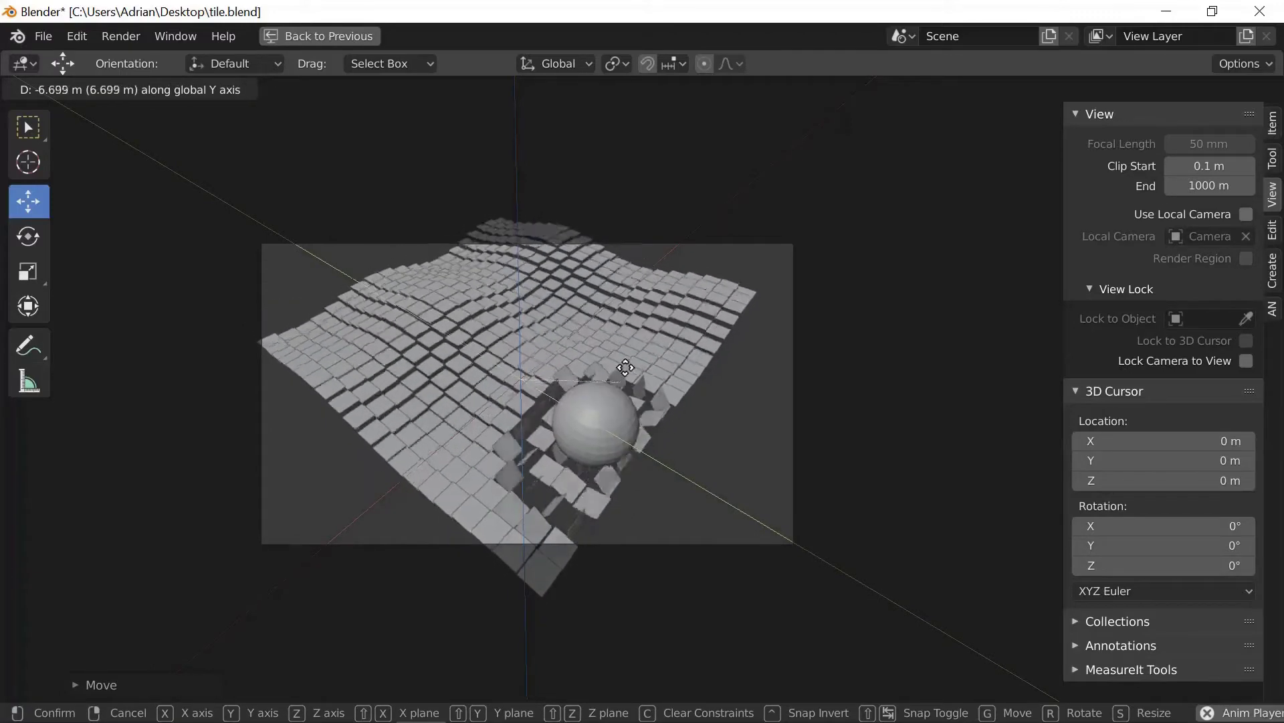
key(x)
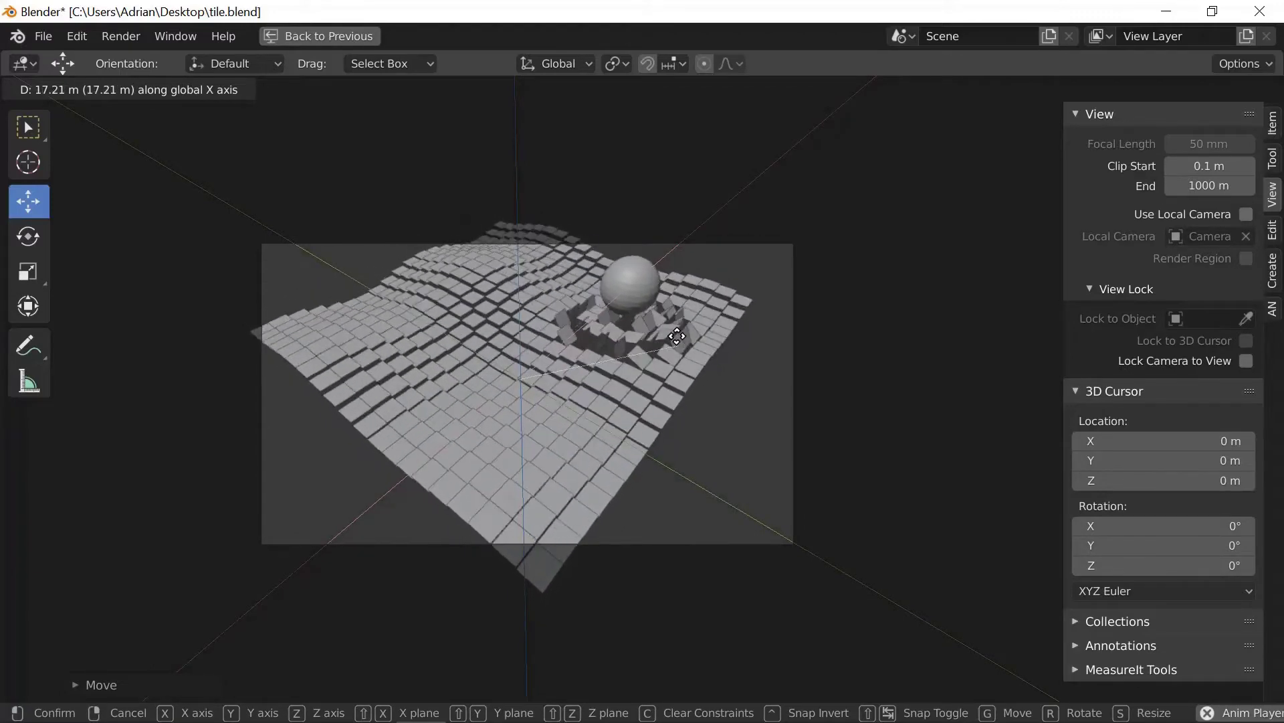
key(y)
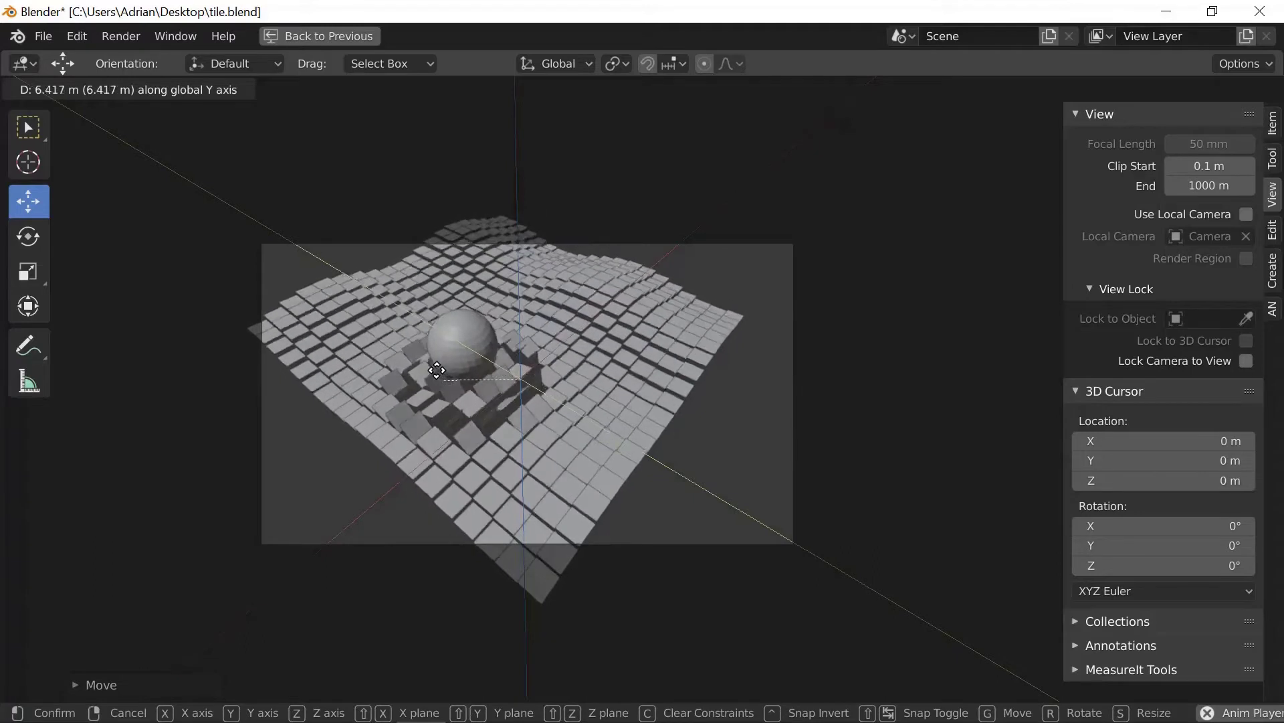
key(KP_7)
Step: In top view, slide the sphere along X and Y and drop it just right of the grid centre
key(x)
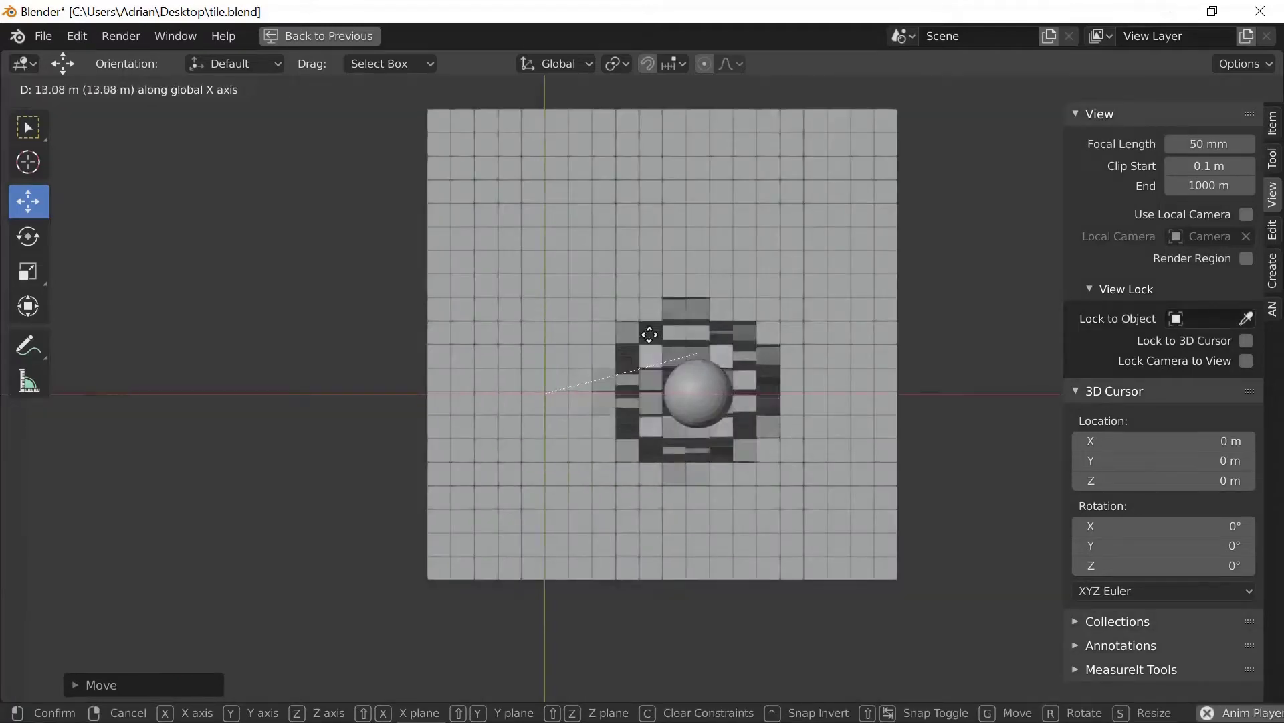
key(y)
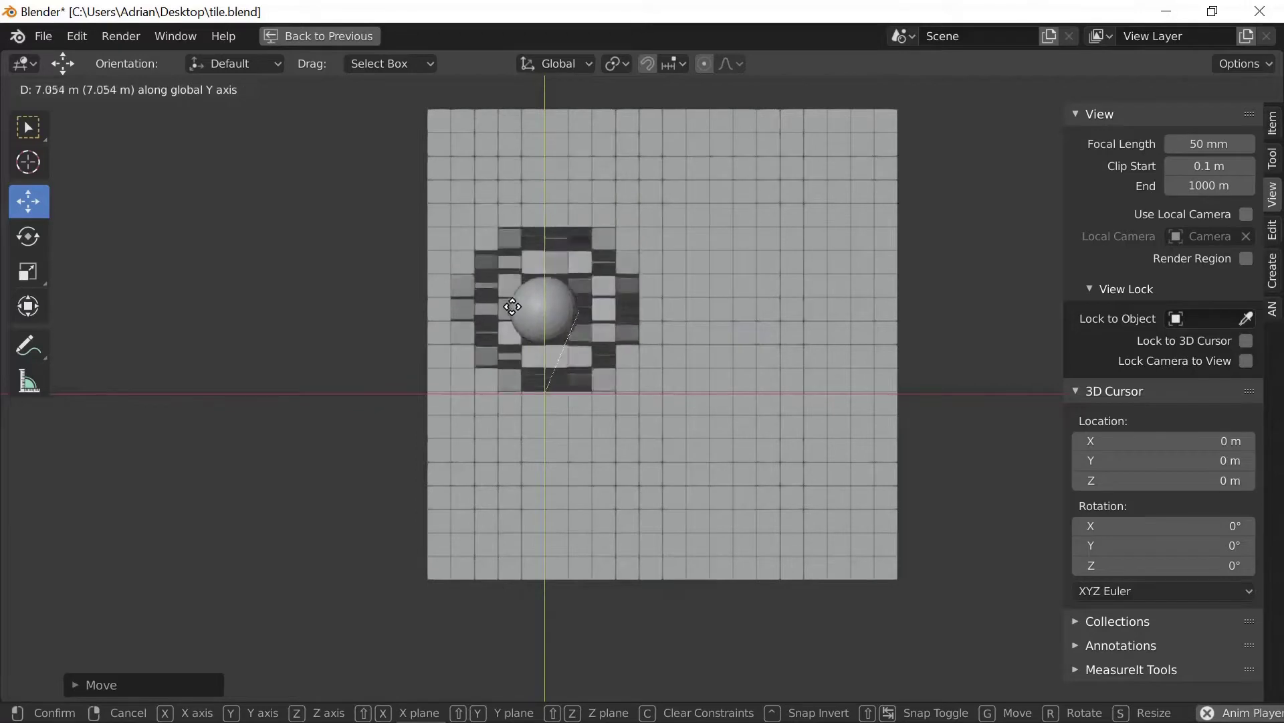
key(x)
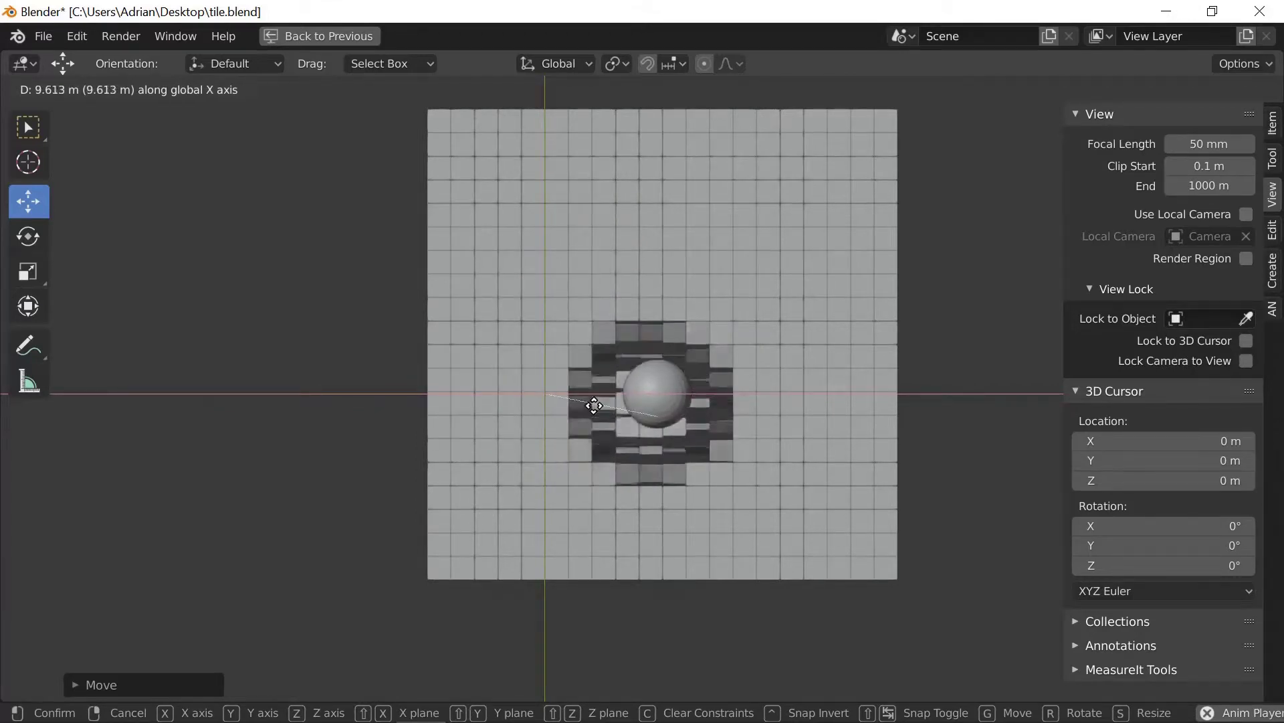
click(566, 223)
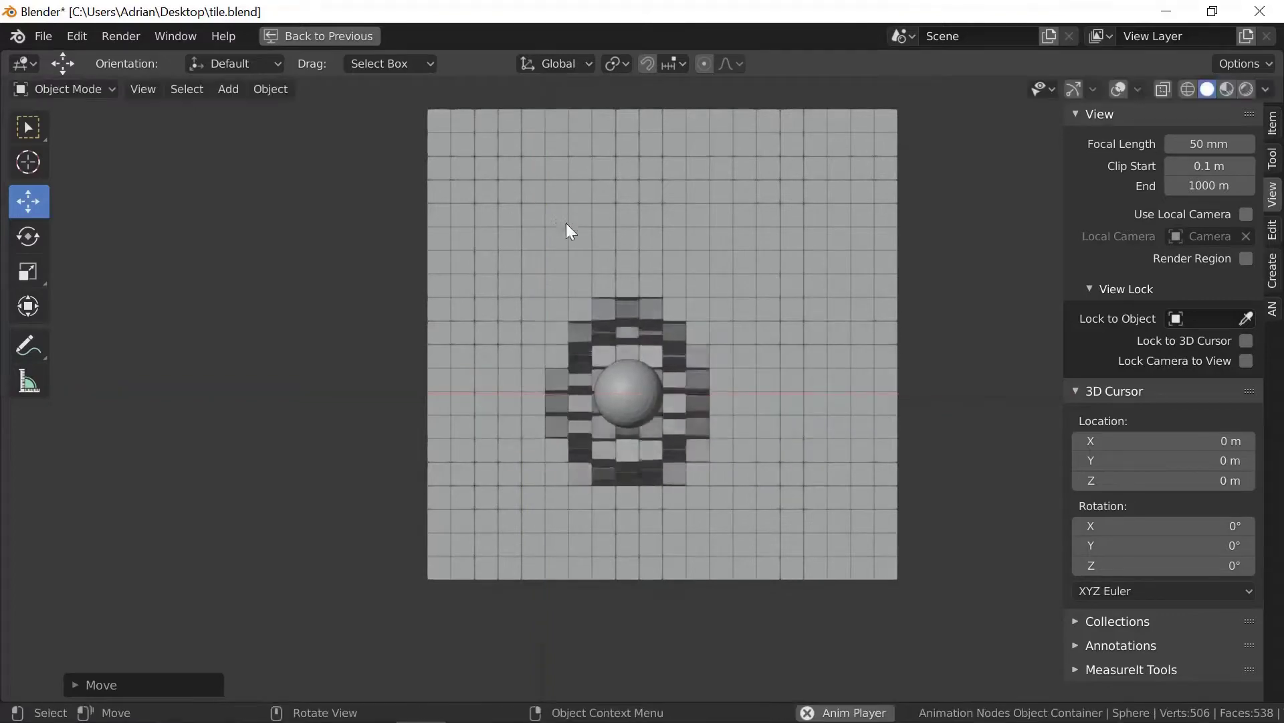
Step: Return to the previous layout and maximize the node editor showing the tile node tree
click(343, 34)
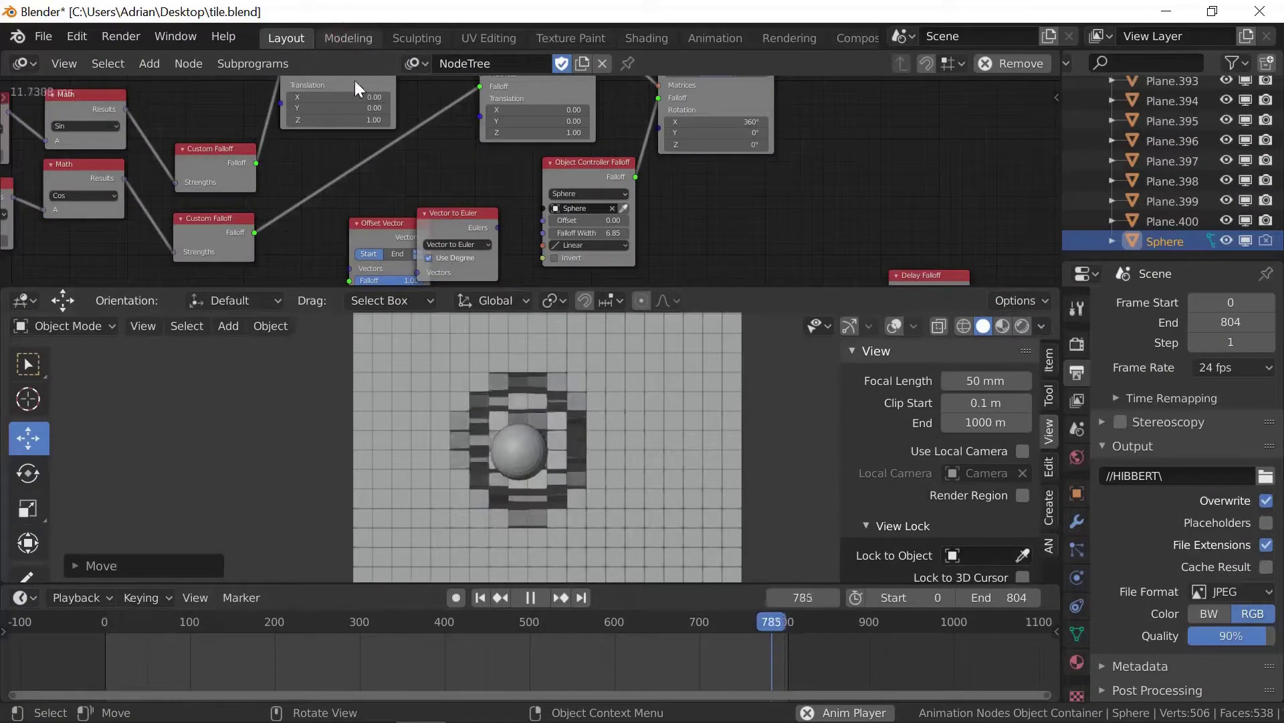
middle_drag(677, 222, 796, 111)
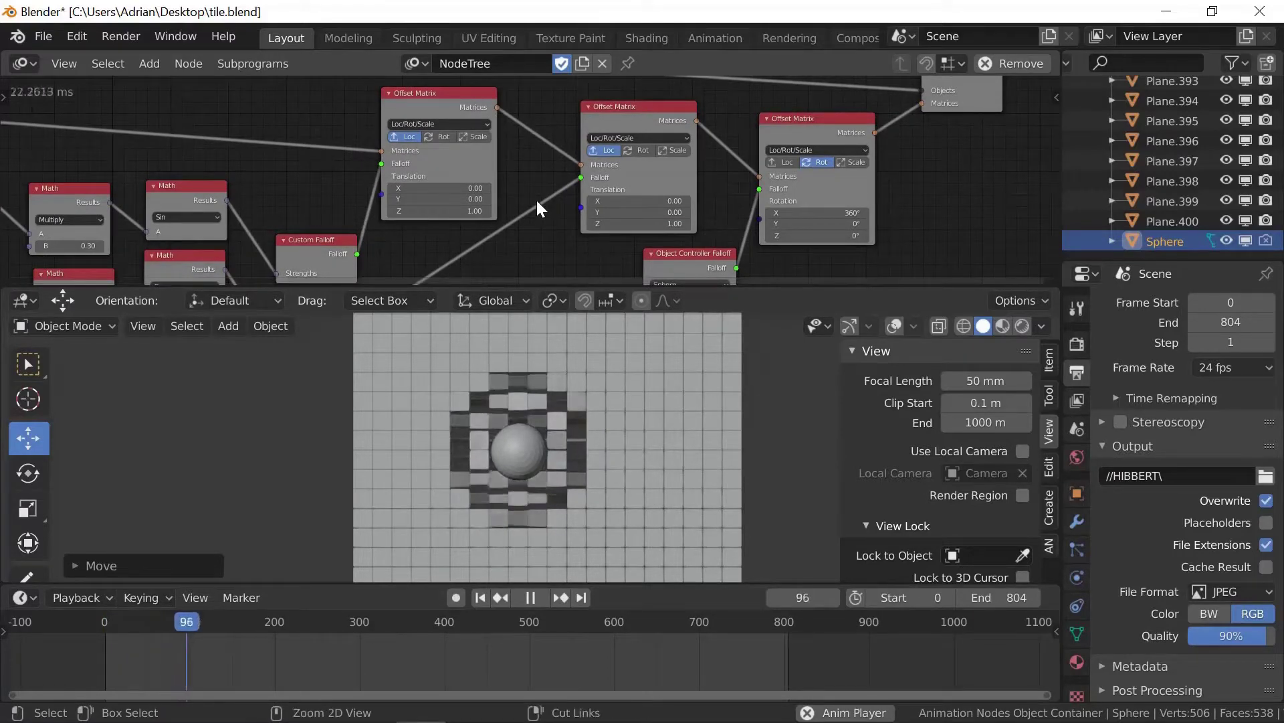
key(ctrl+space)
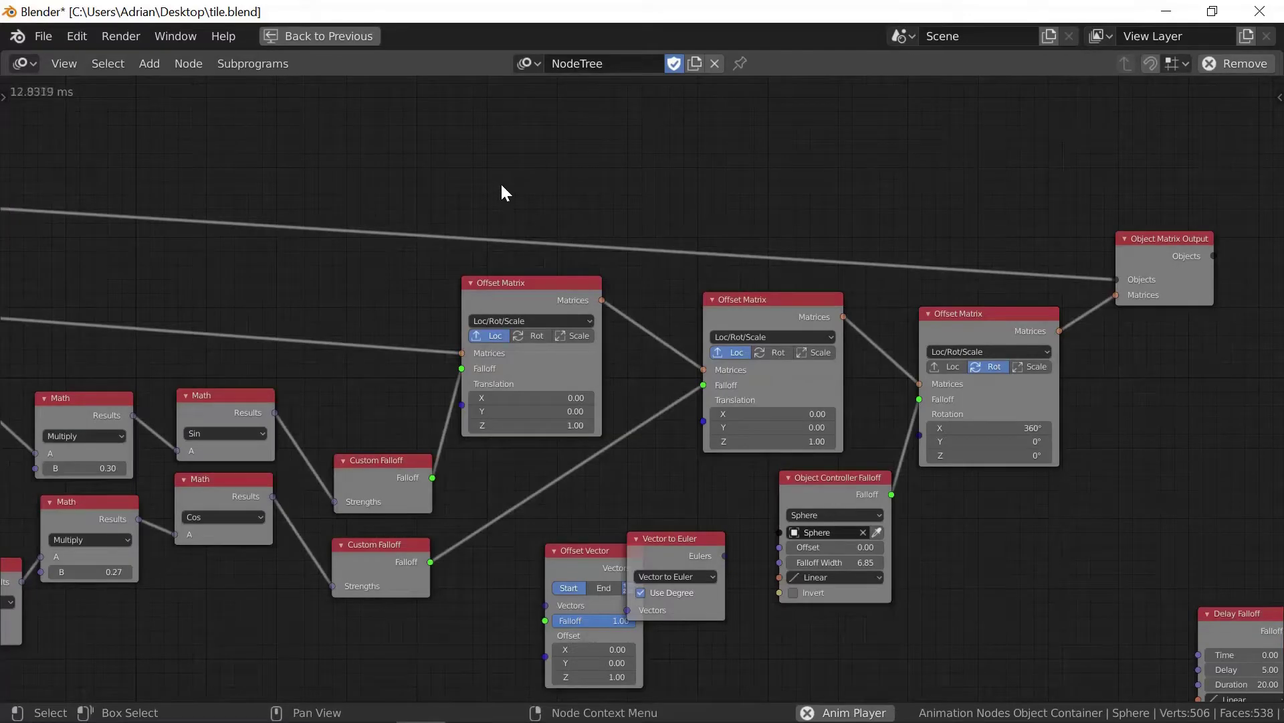
Step: Frame all nodes, then pan to the empty area right of the tile network for the Delay Falloff
key(Home)
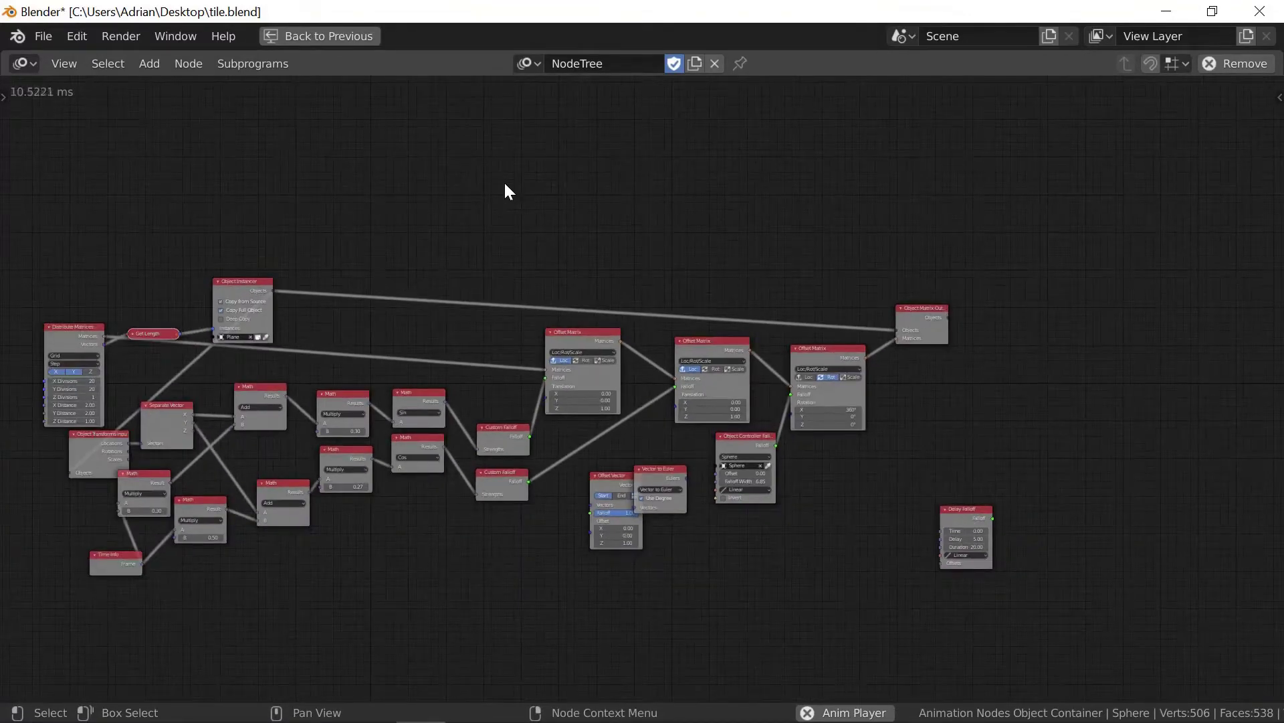
middle_drag(444, 202, 552, 130)
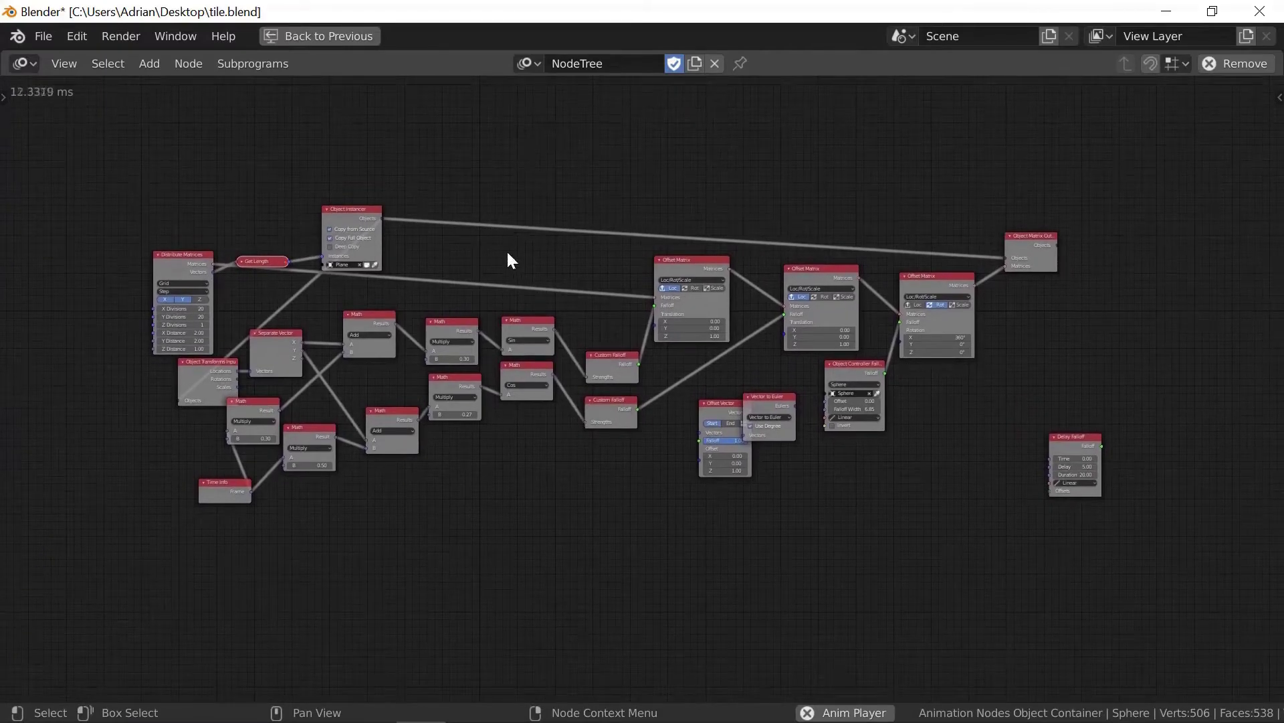
scroll(505, 271, up, 3)
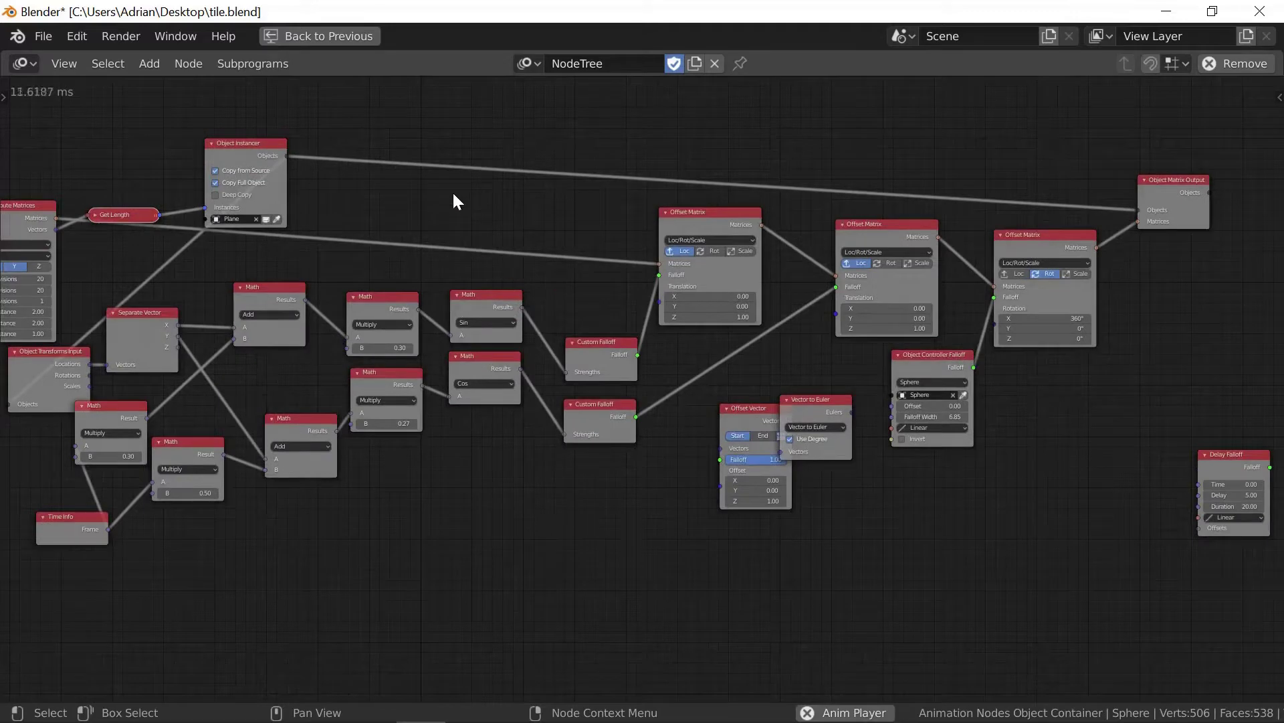
middle_drag(453, 194, 534, 193)
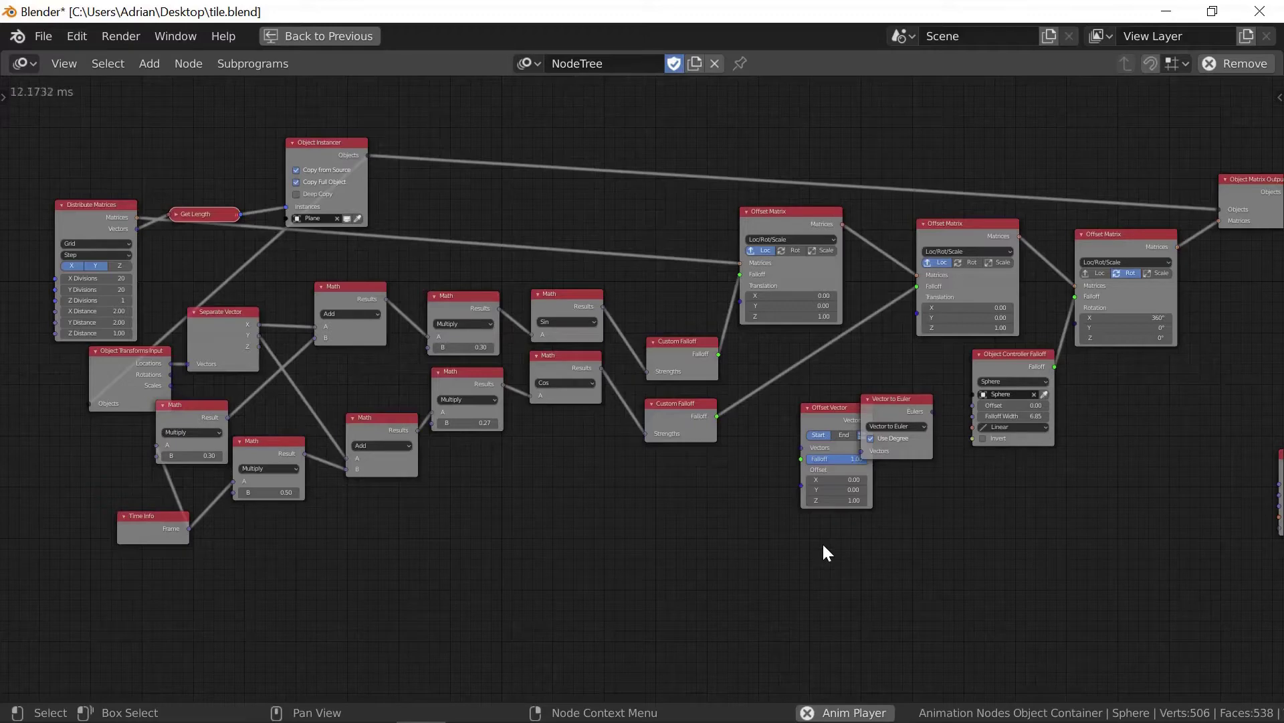
middle_drag(826, 533, 666, 501)
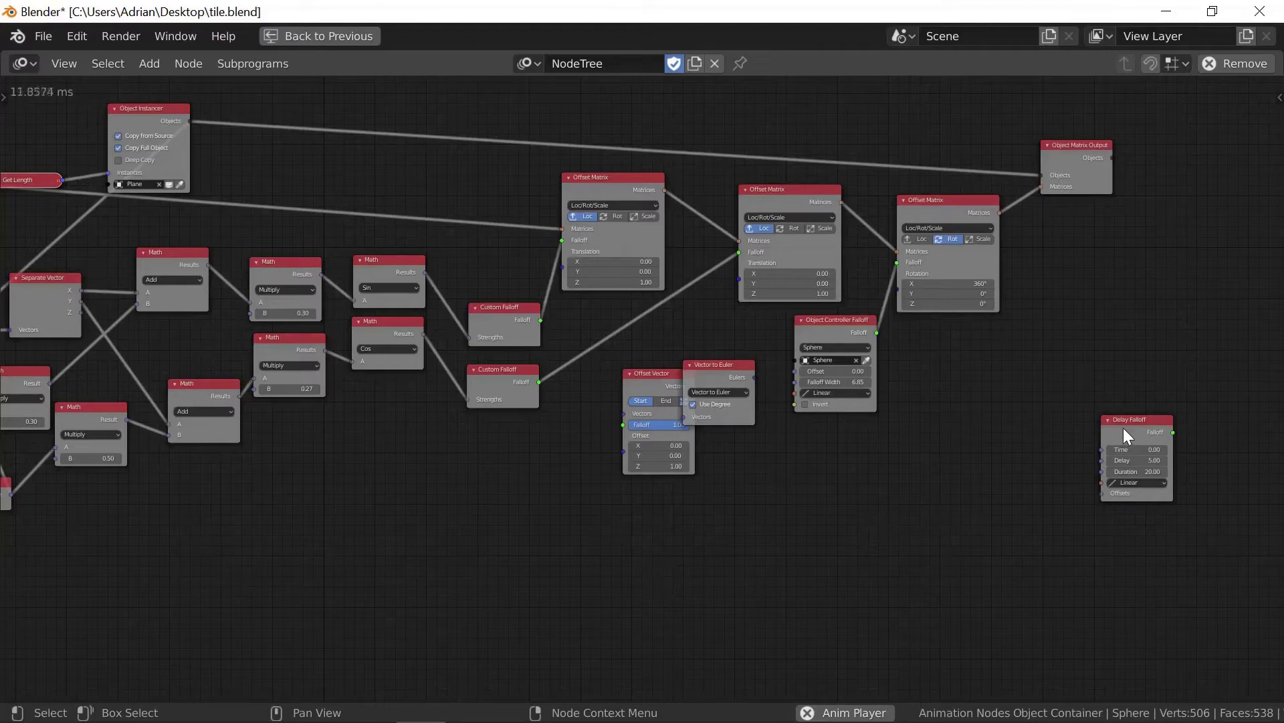
Step: Delete Offset Vector, Vector to Euler and Object Controller Falloff, wiring Delay Falloff into Offset Matrix's Falloff
key(g)
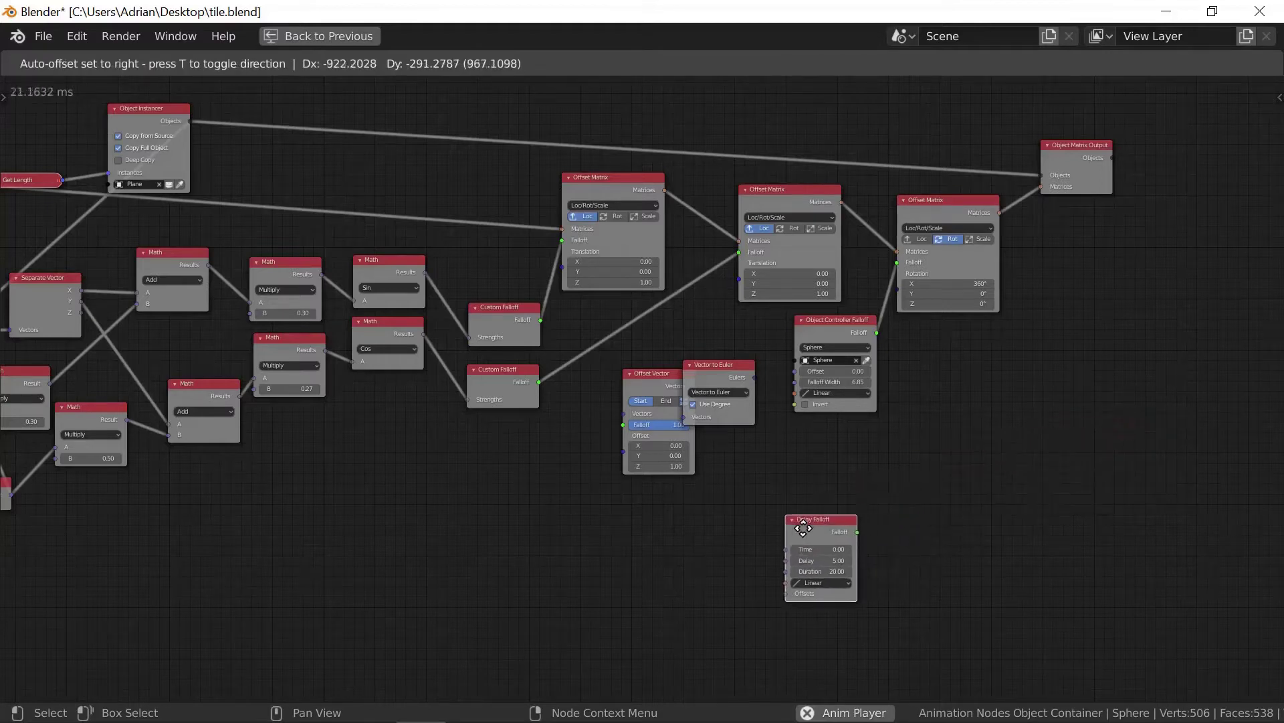
click(800, 529)
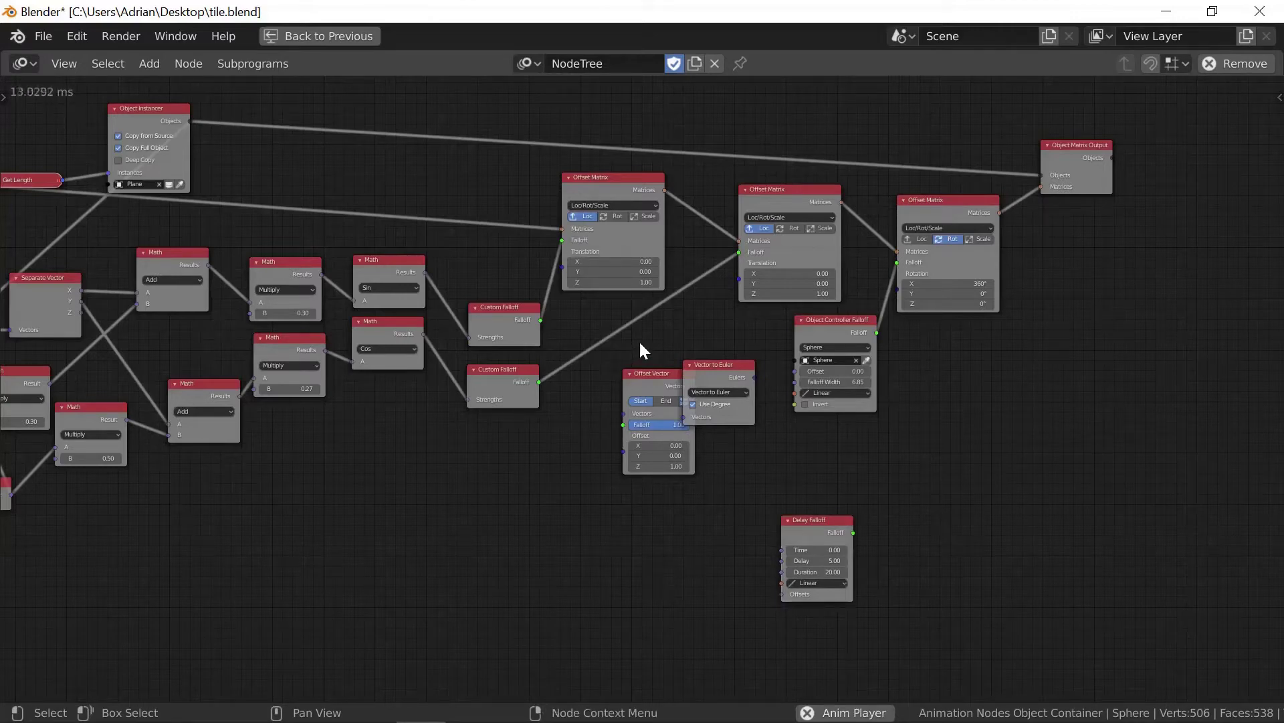
ctrl+right_drag(640, 343, 673, 343)
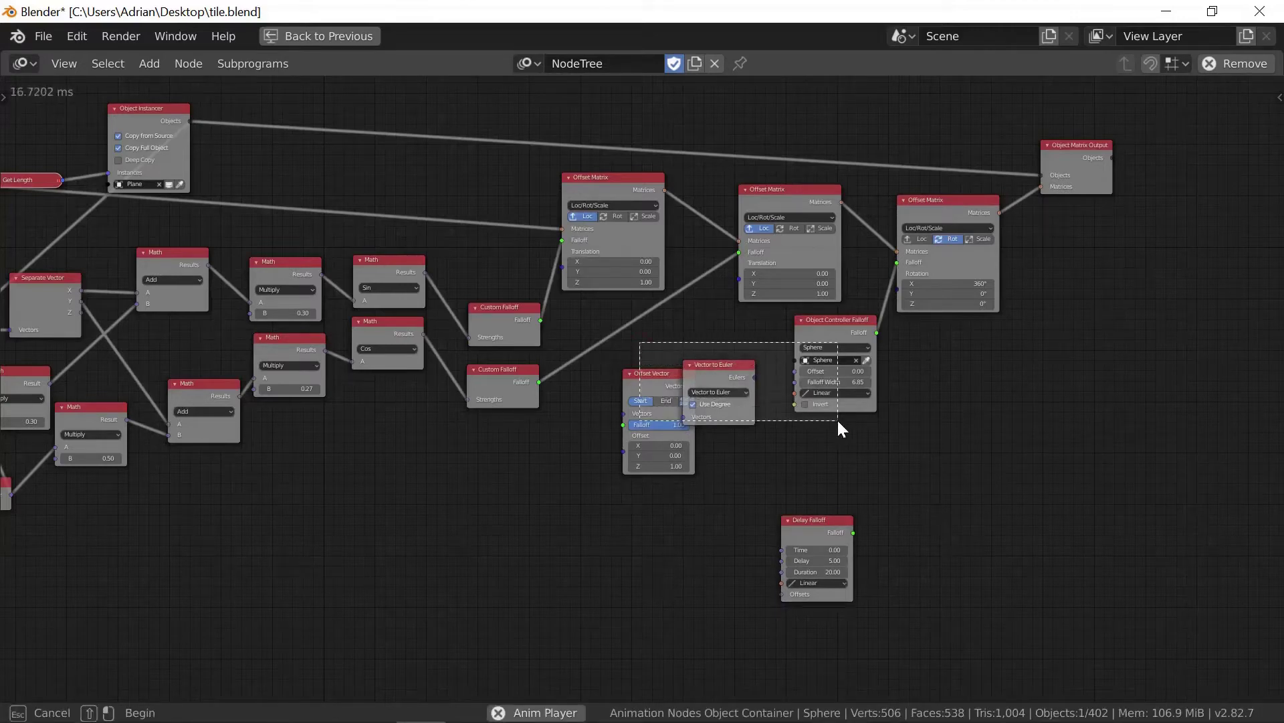
drag(837, 418, 842, 416)
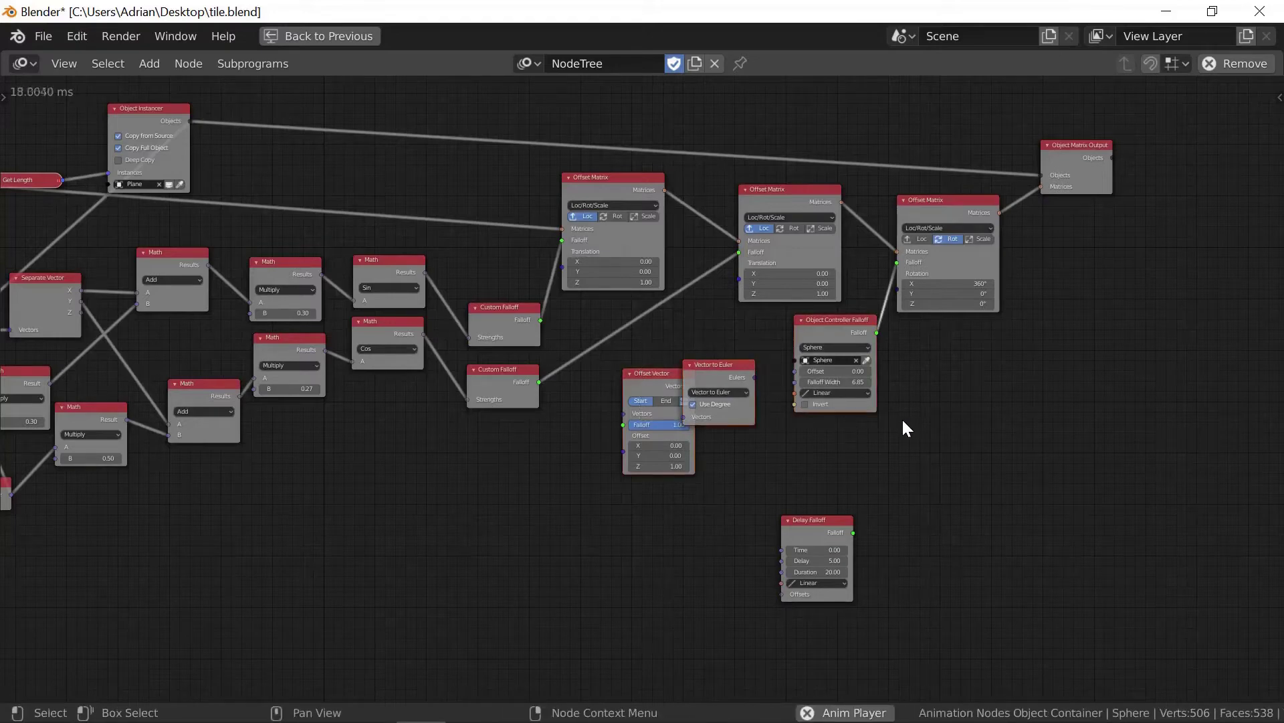
key(x)
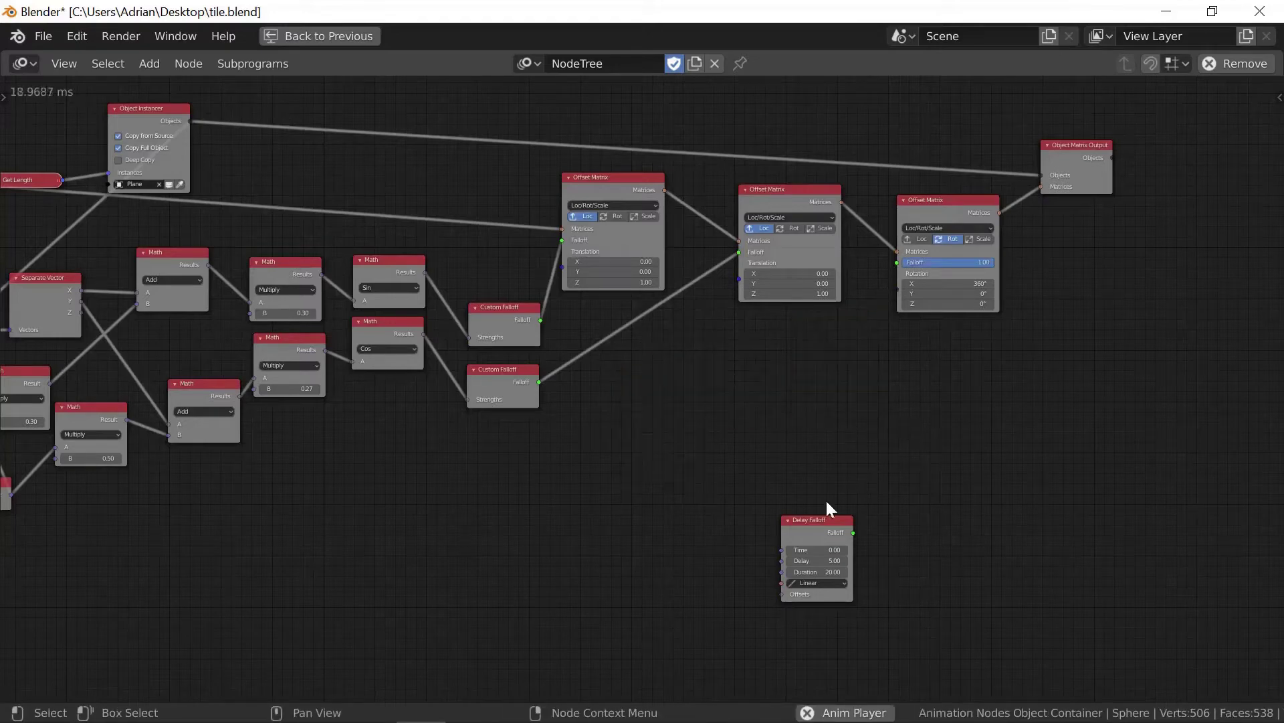
drag(804, 519, 844, 361)
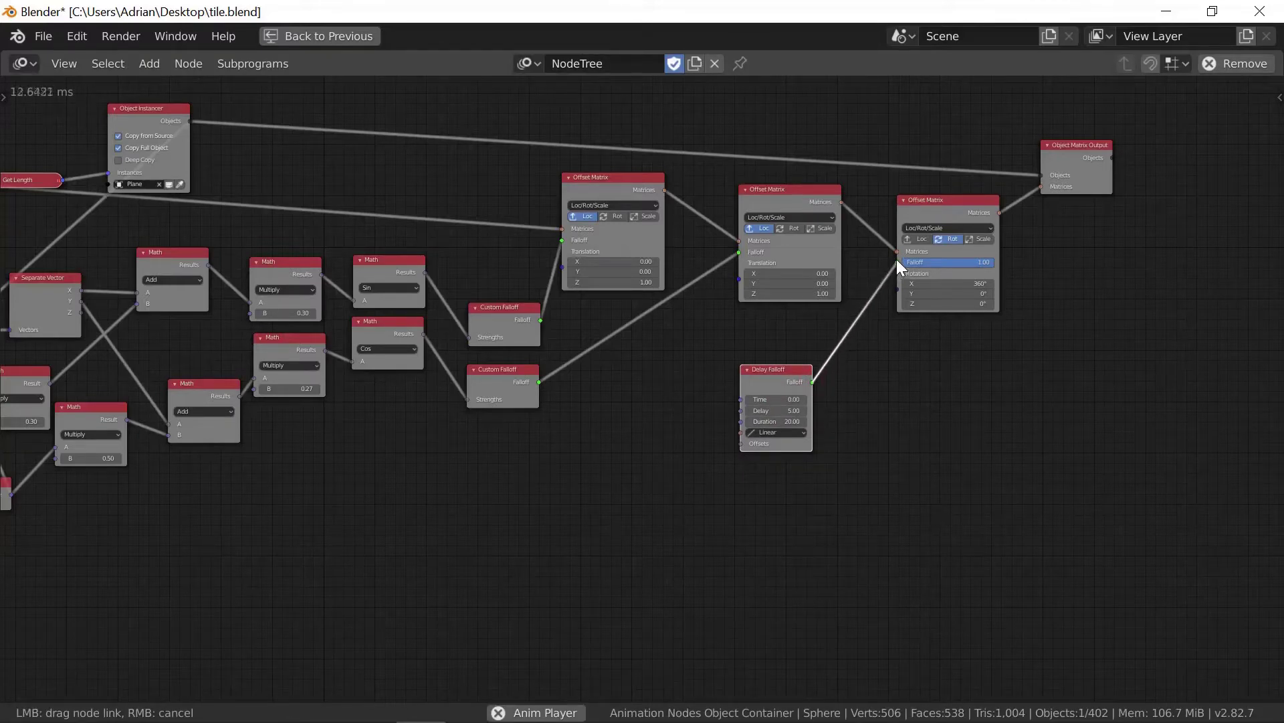
drag(897, 258, 896, 261)
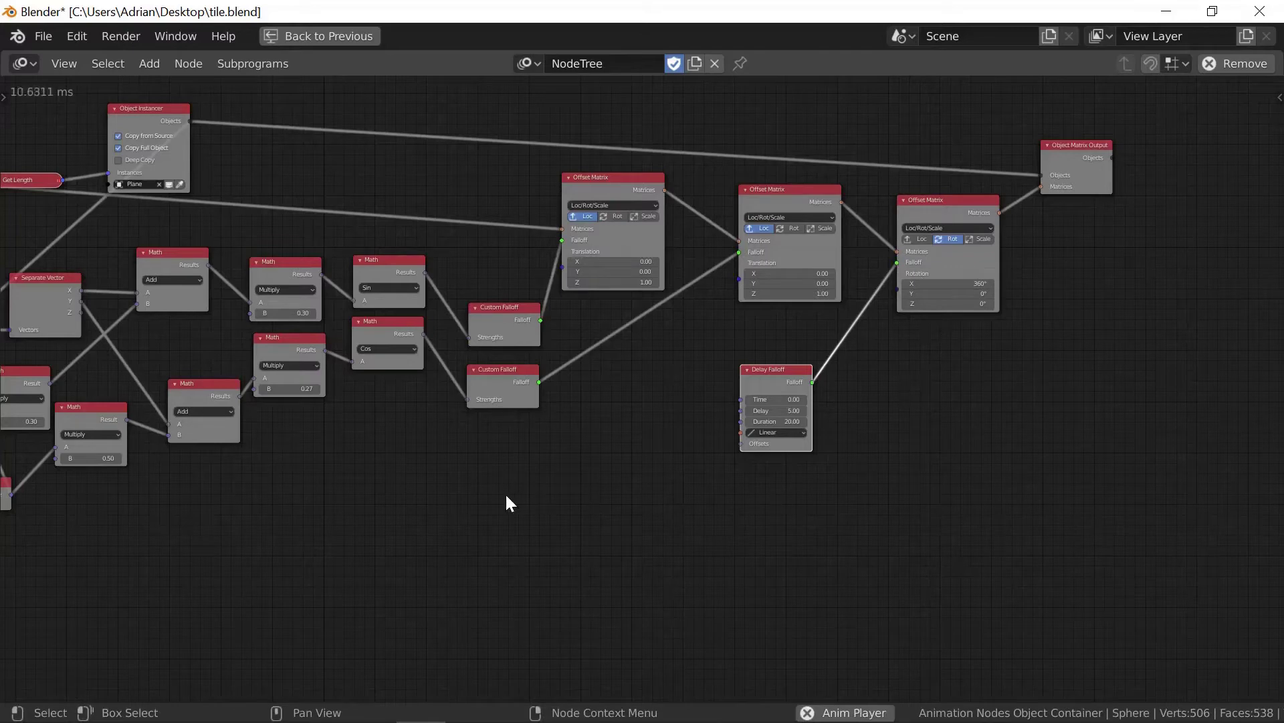
Step: Link Time Info's Frame output to the Delay Falloff's Time input and return to the Layout workspace
middle_drag(506, 503, 661, 423)
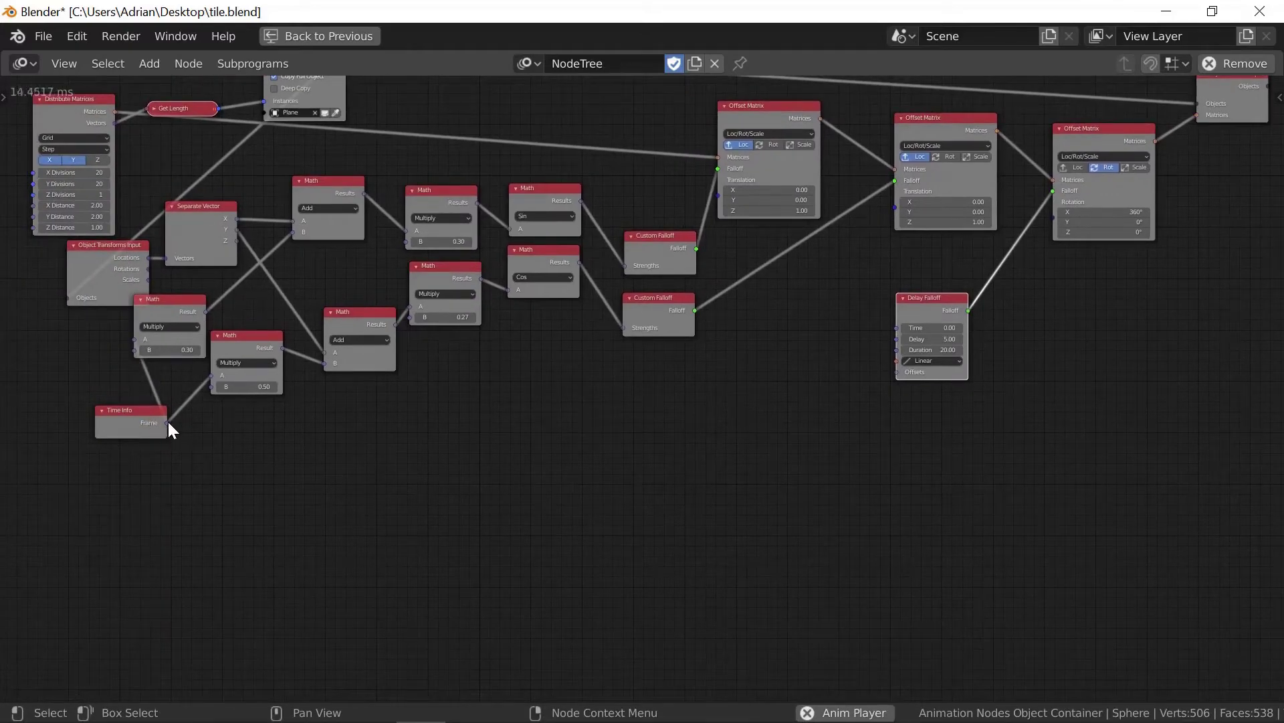
drag(167, 421, 880, 350)
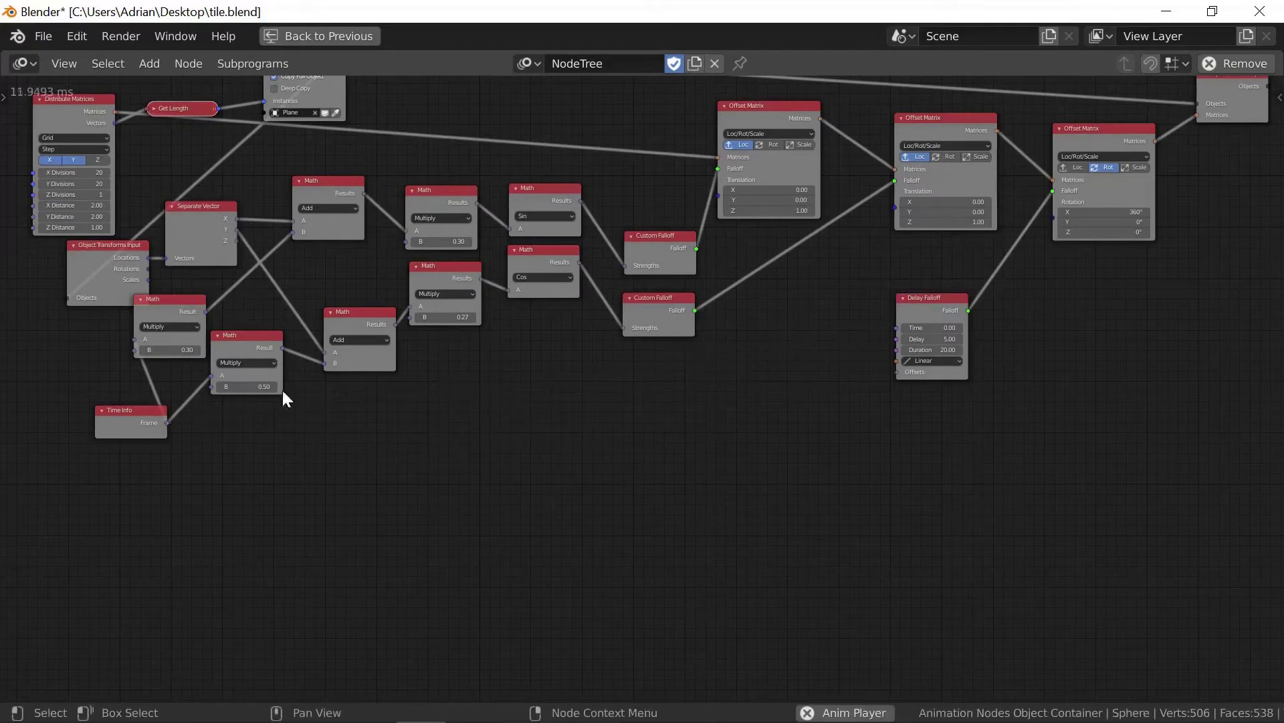
drag(167, 423, 898, 327)
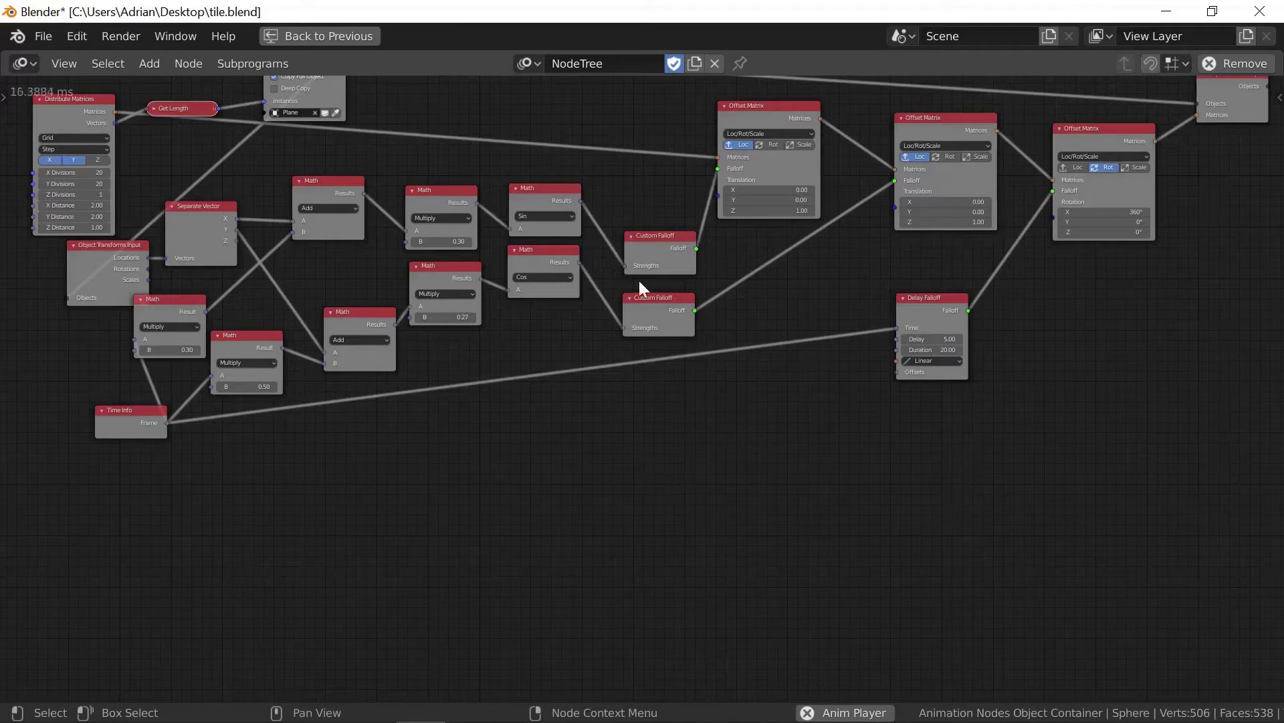
click(273, 35)
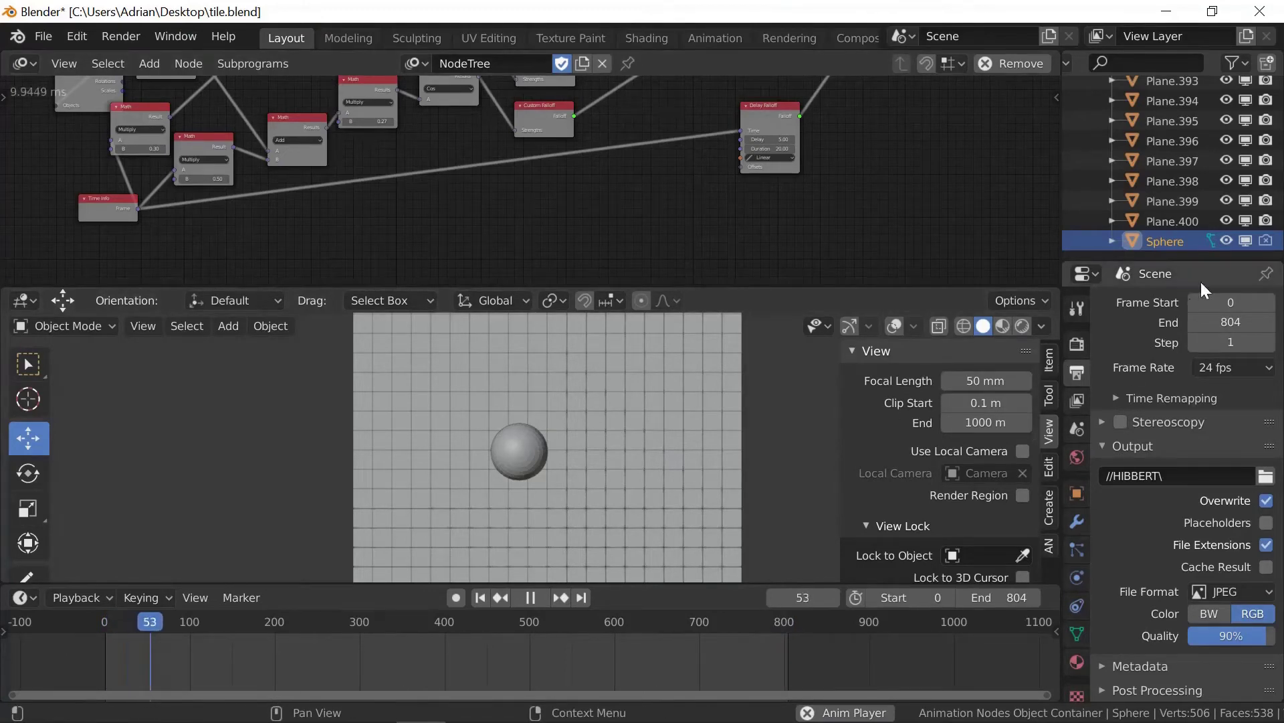
Step: Hide the Sphere in the Outliner, then zoom and orbit to watch the tiles animate in
click(1225, 239)
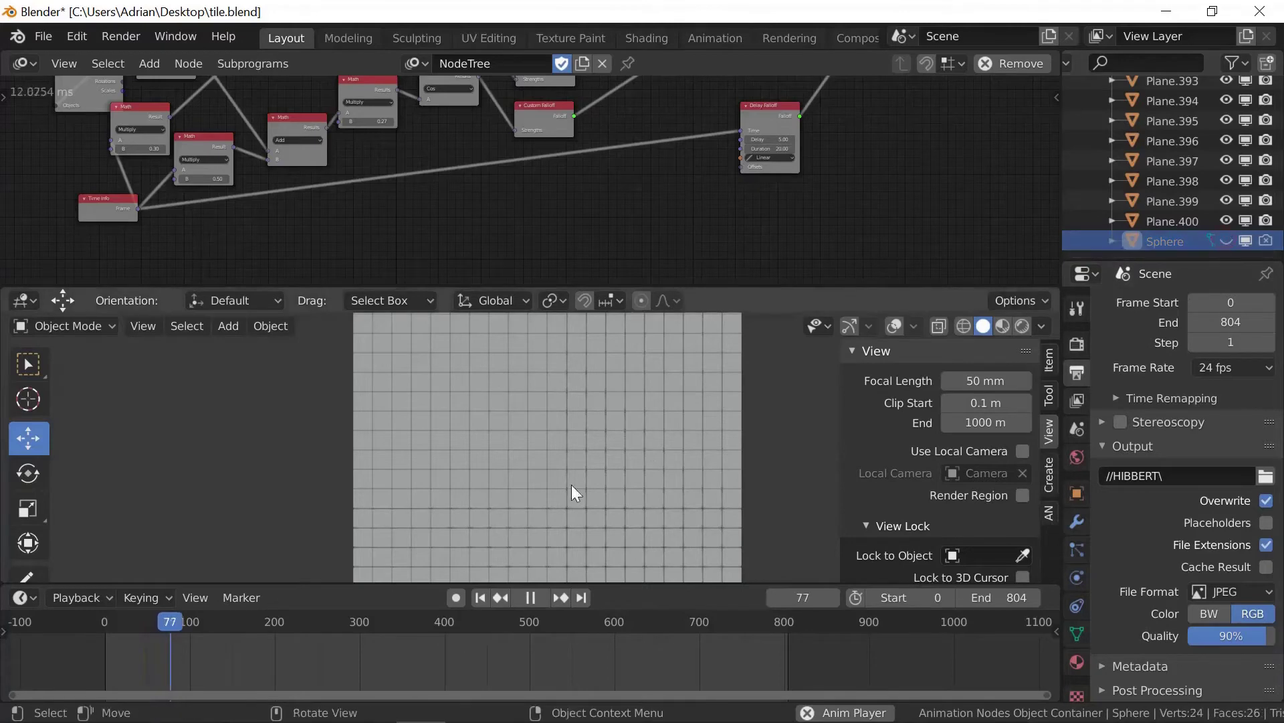
scroll(506, 545, down, 3)
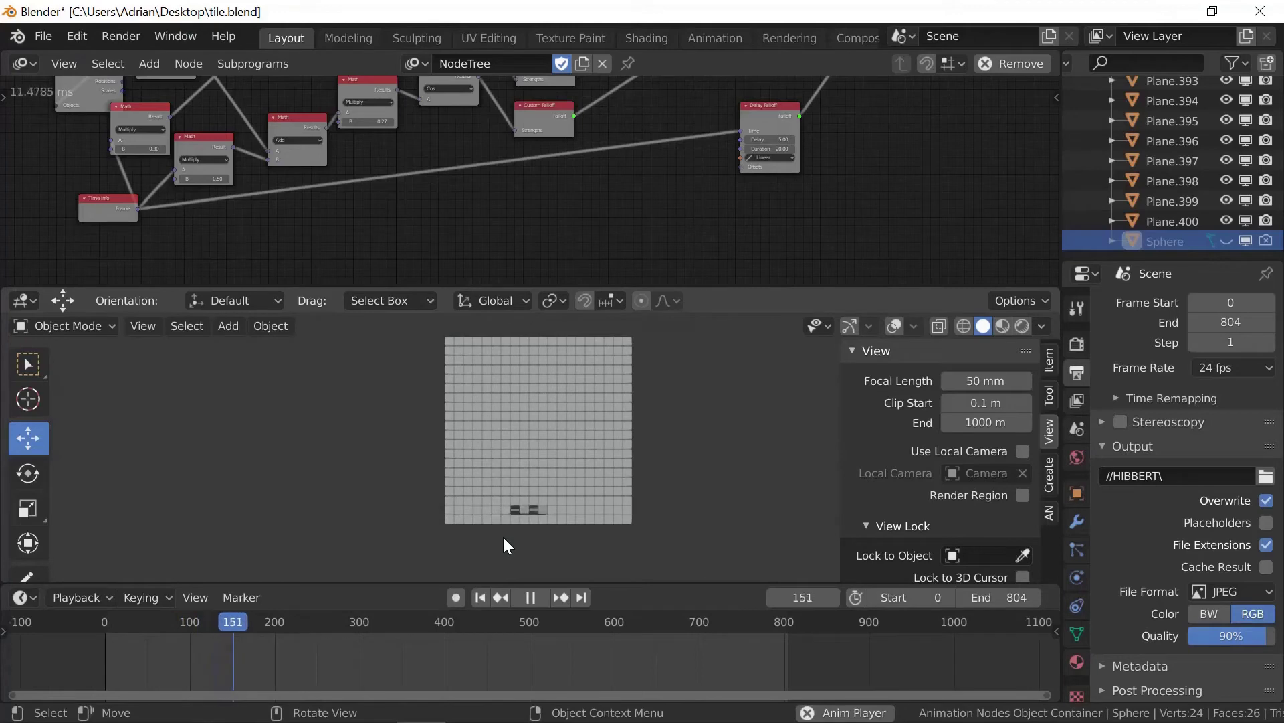
scroll(501, 543, up, 1)
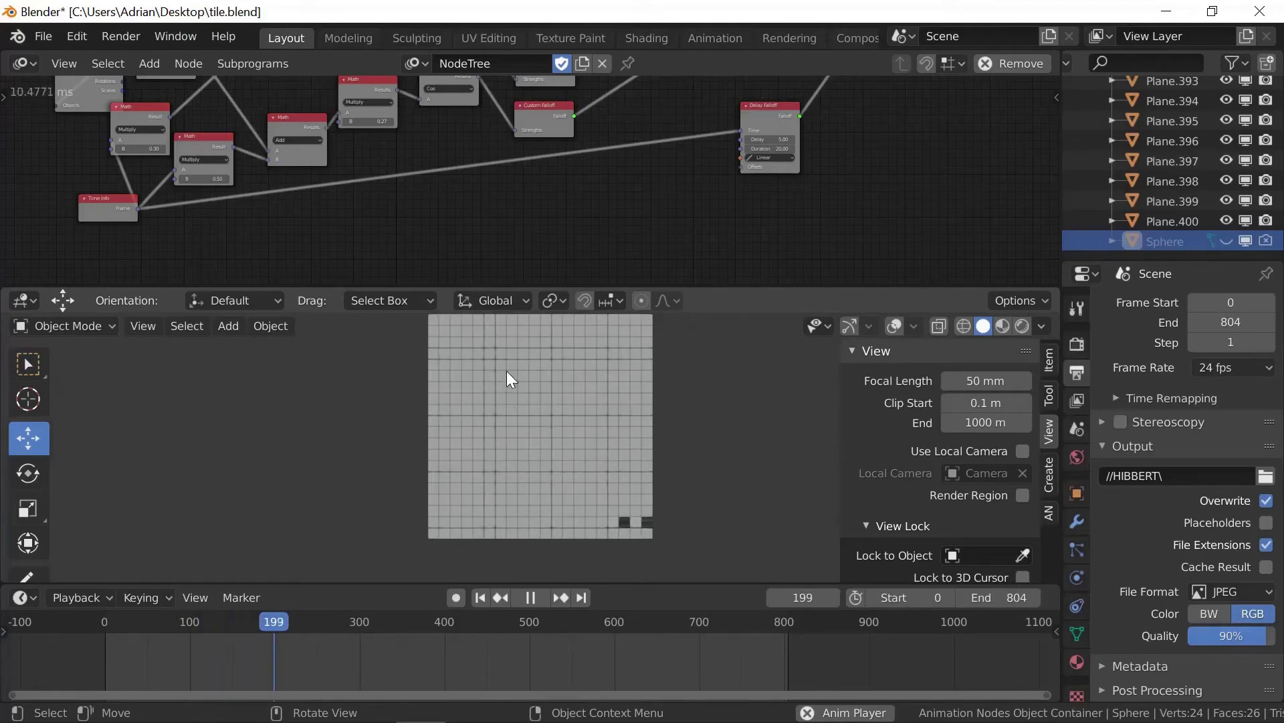
middle_drag(356, 465, 366, 355)
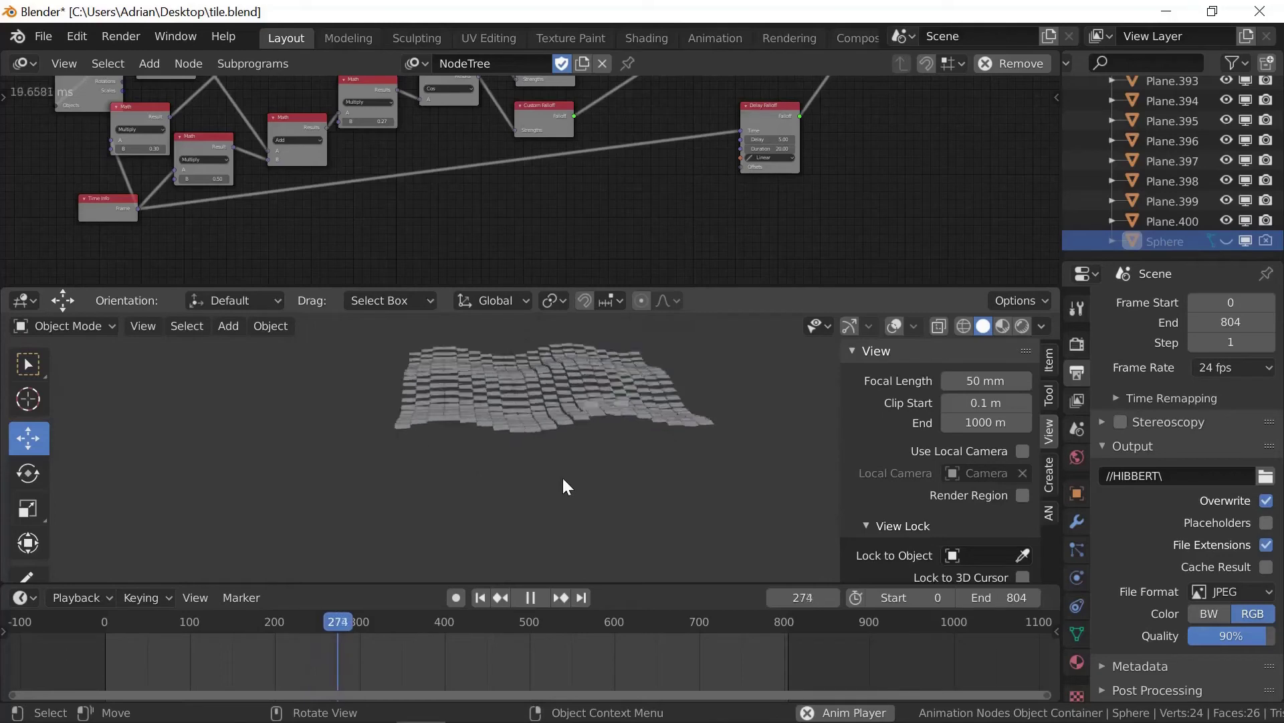